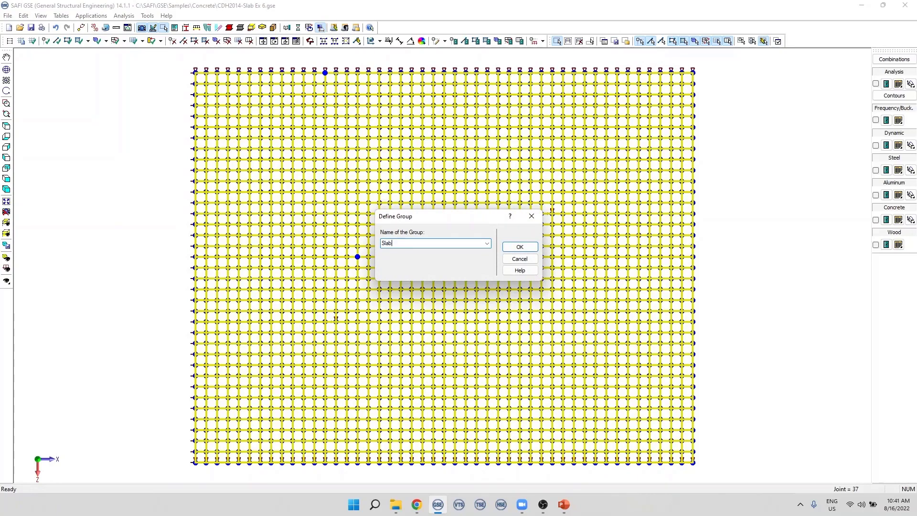
Define the selected elements as a group named Slab and clear the selection
click(520, 247)
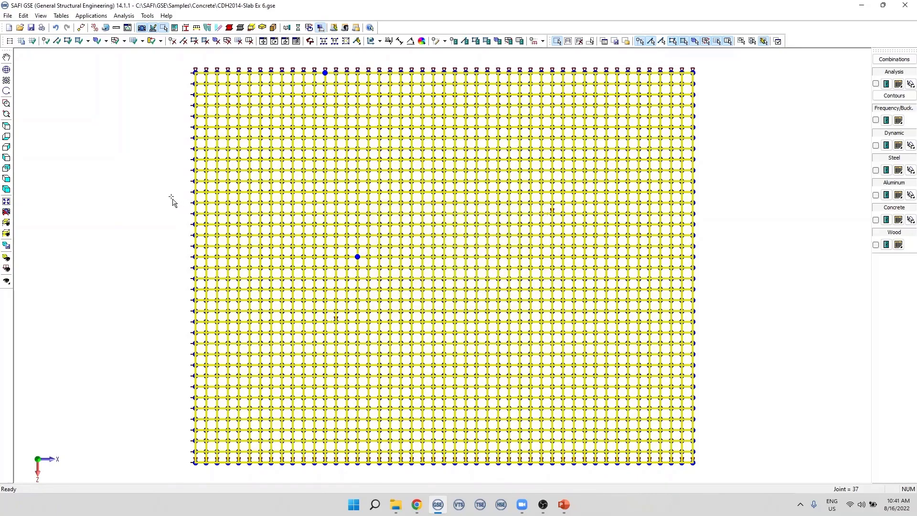
click(156, 191)
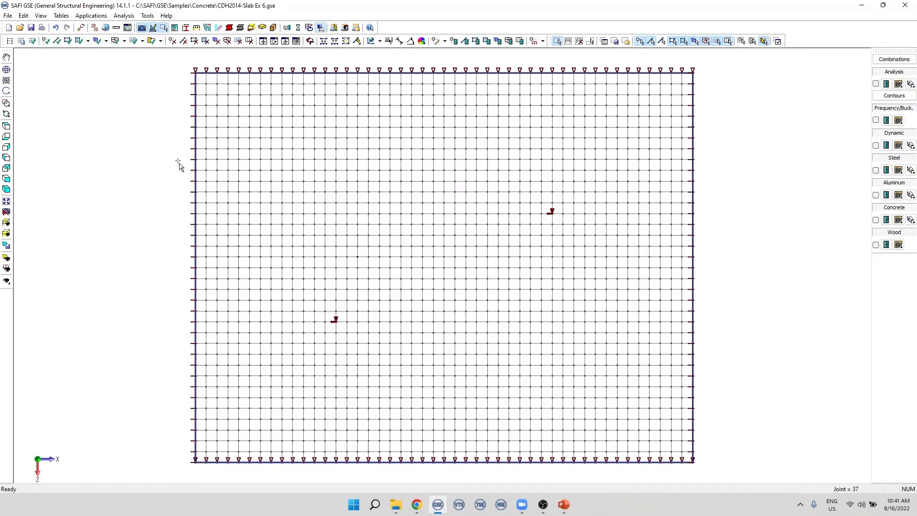
Add a slab integration line at X = 5000 mm, running from Z = 8500 mm to Z = 750 mm
click(123, 42)
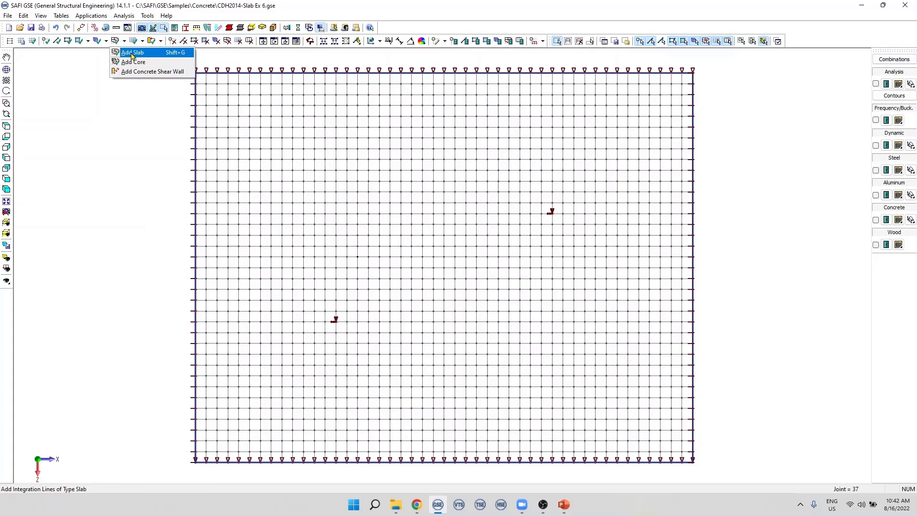
click(132, 53)
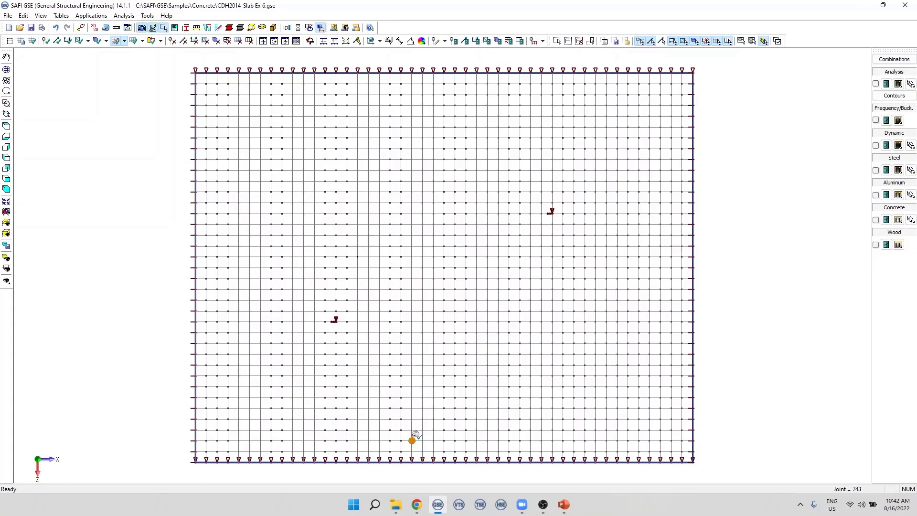
click(412, 440)
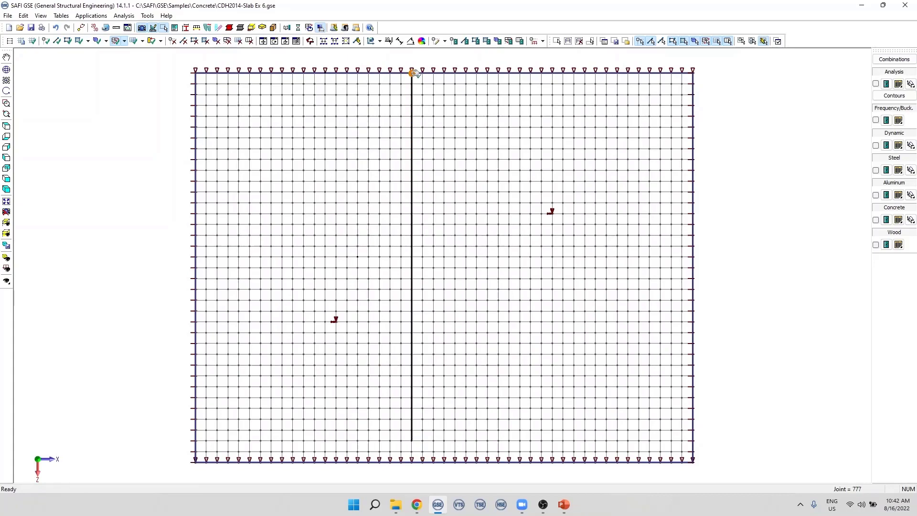
click(412, 106)
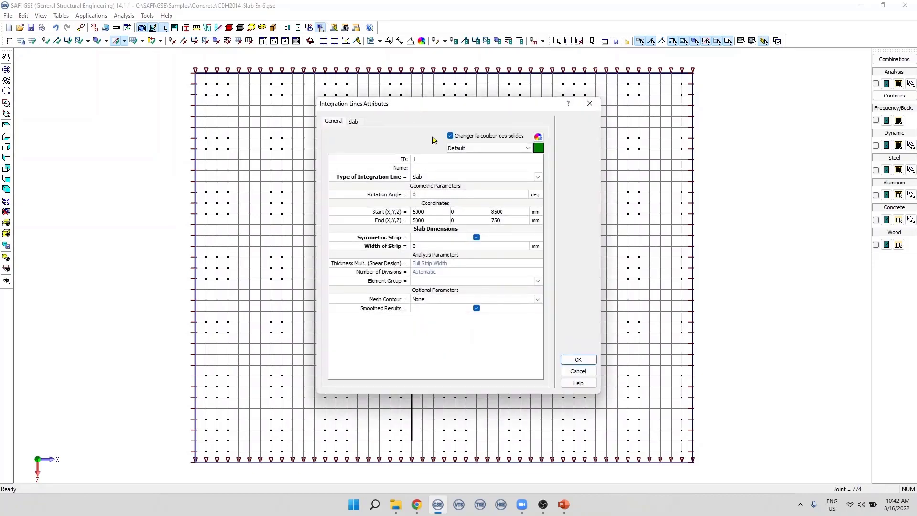
Change the new integration line's type to Concrete Shear Wall
click(425, 167)
click(433, 179)
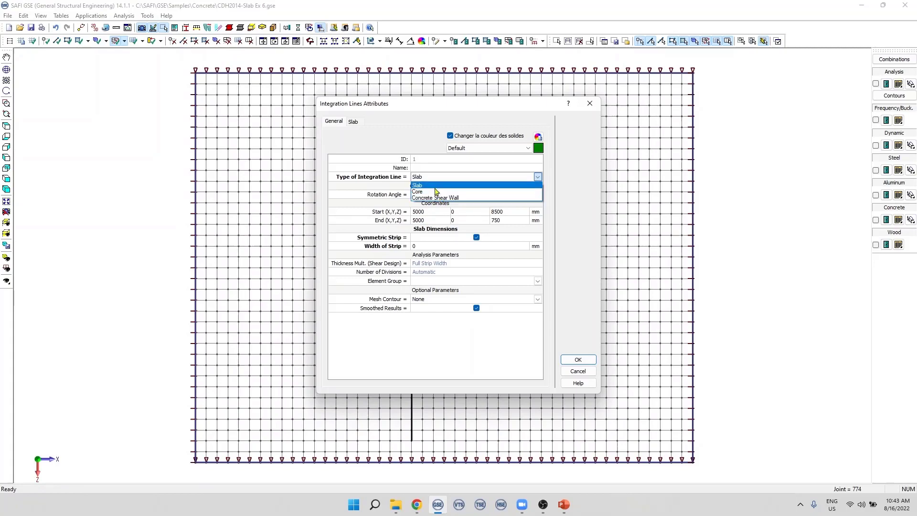
click(435, 187)
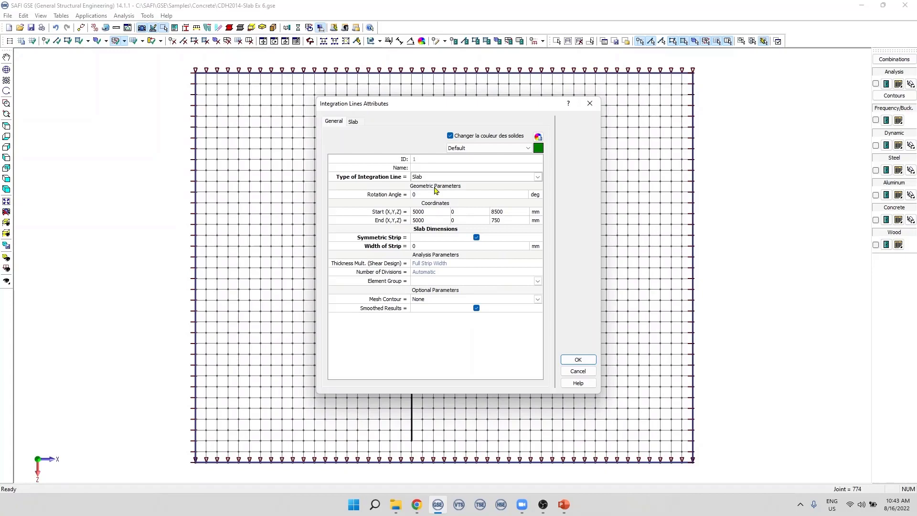
scroll(440, 181, down, 1)
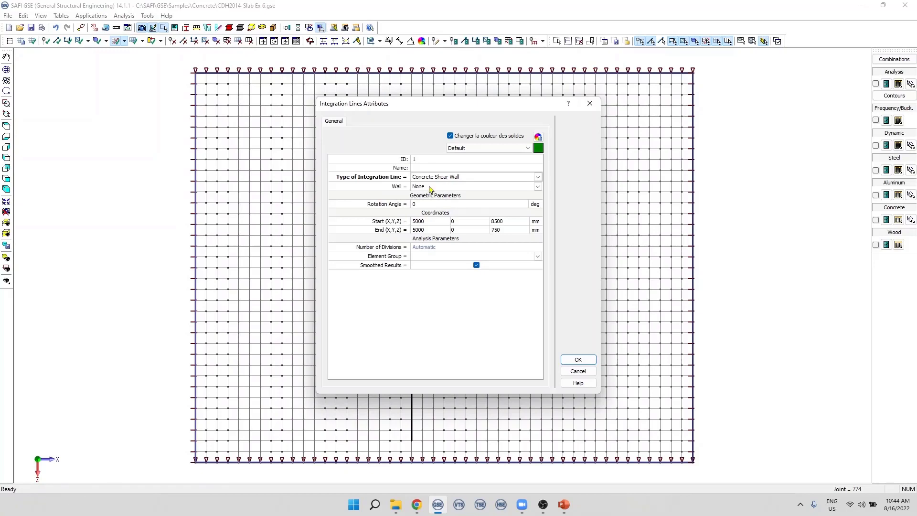
Set the integration line's end Z coordinate to 0 mm, create the line and leave the add command
click(434, 204)
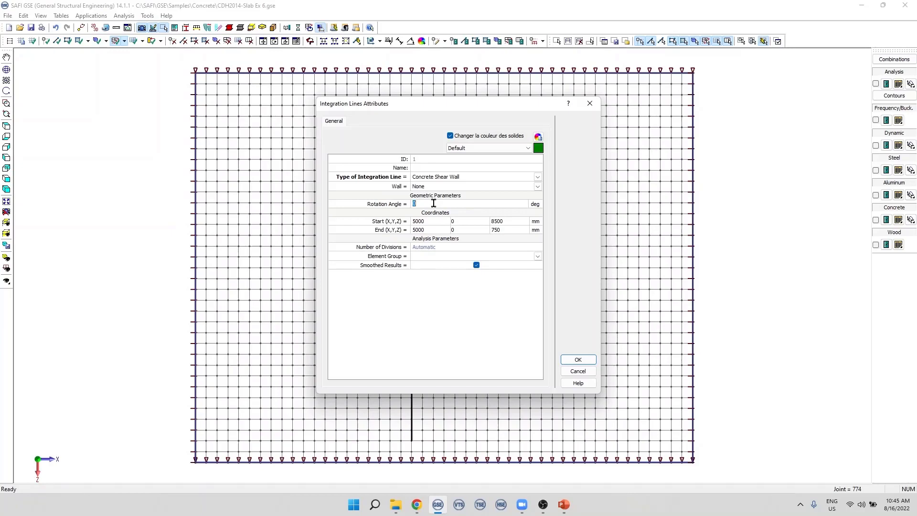
click(434, 222)
key(Down)
click(501, 230)
text(0)
drag(503, 109, 729, 112)
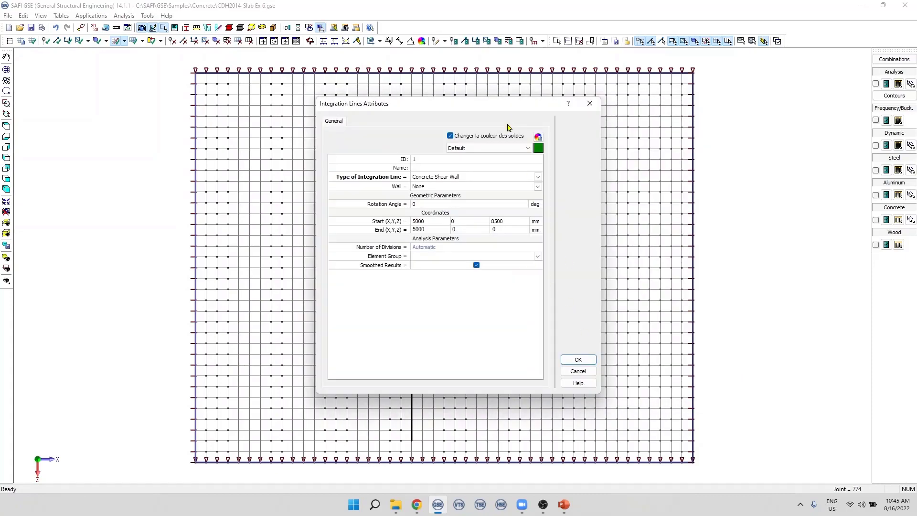
drag(503, 109, 729, 112)
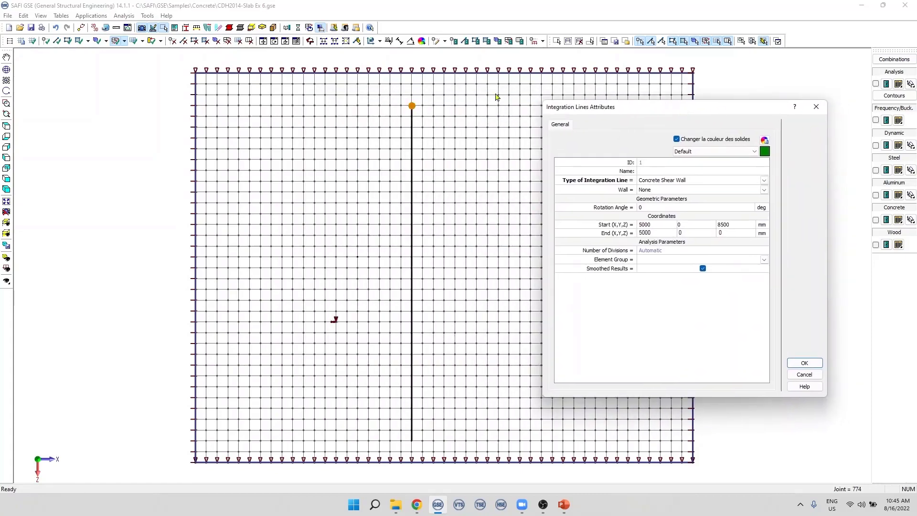
click(805, 363)
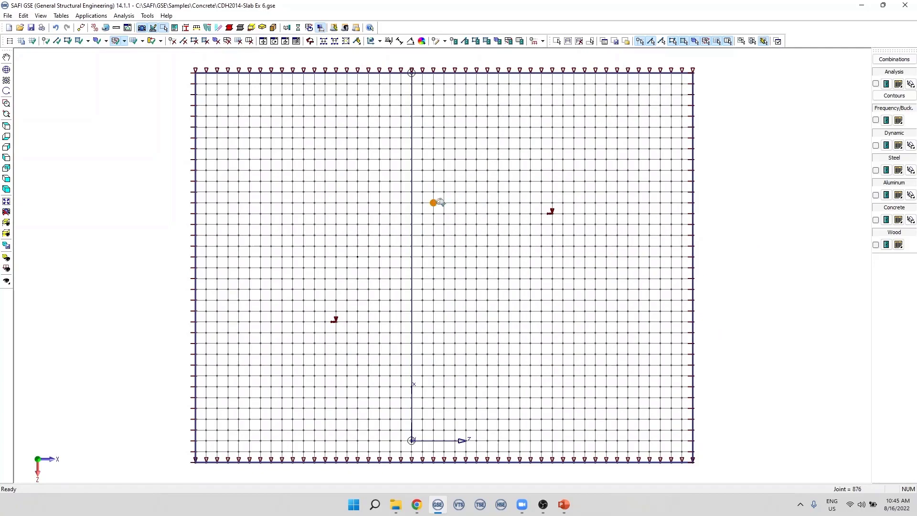
key(Escape)
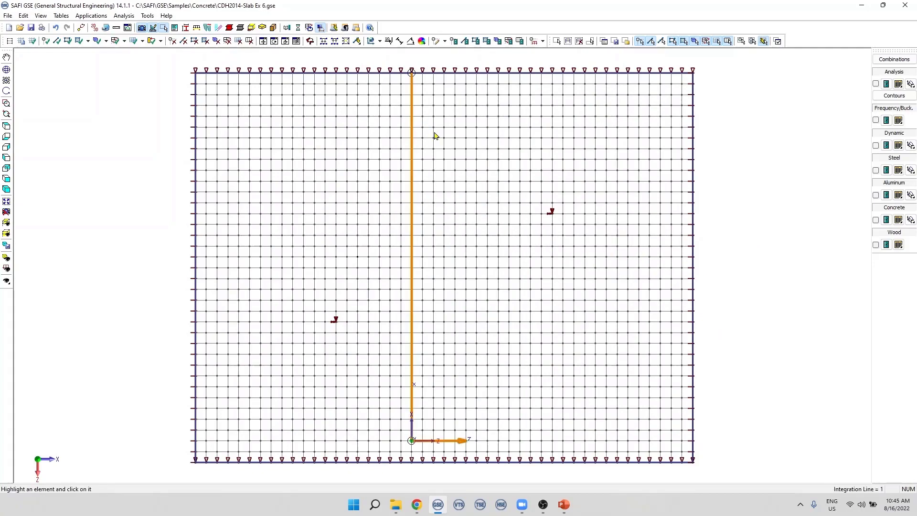
Edit the integration line as a Slab column strip 5000 mm wide, with mesh contour 1 - Périmètre, reinforcement axis X and element group Slab
click(411, 133)
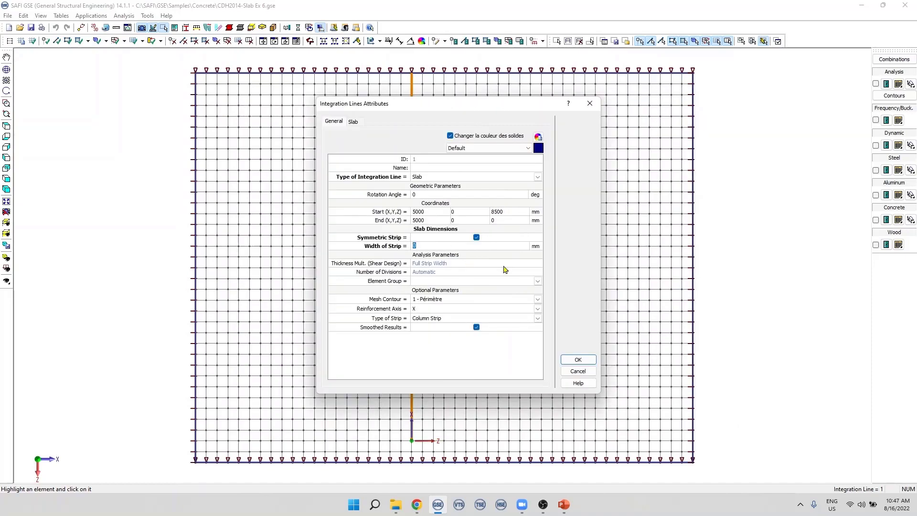
text(5000)
click(457, 263)
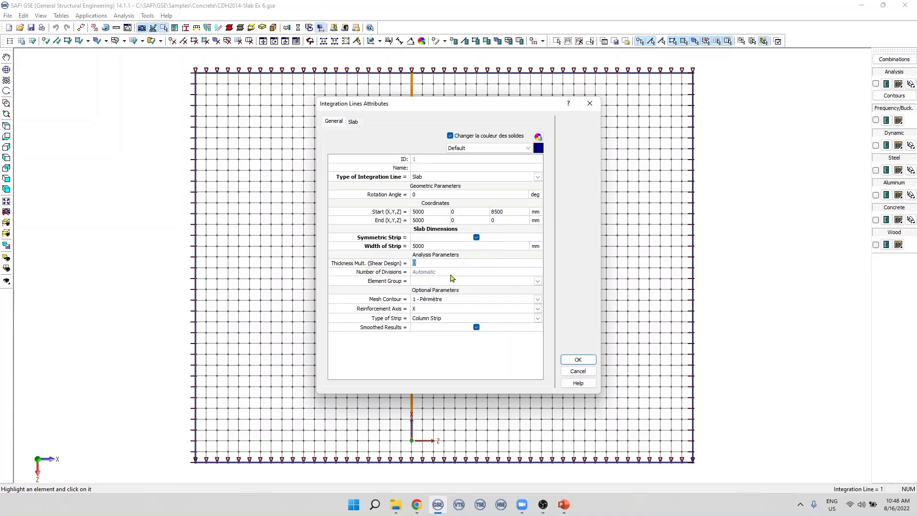
click(385, 282)
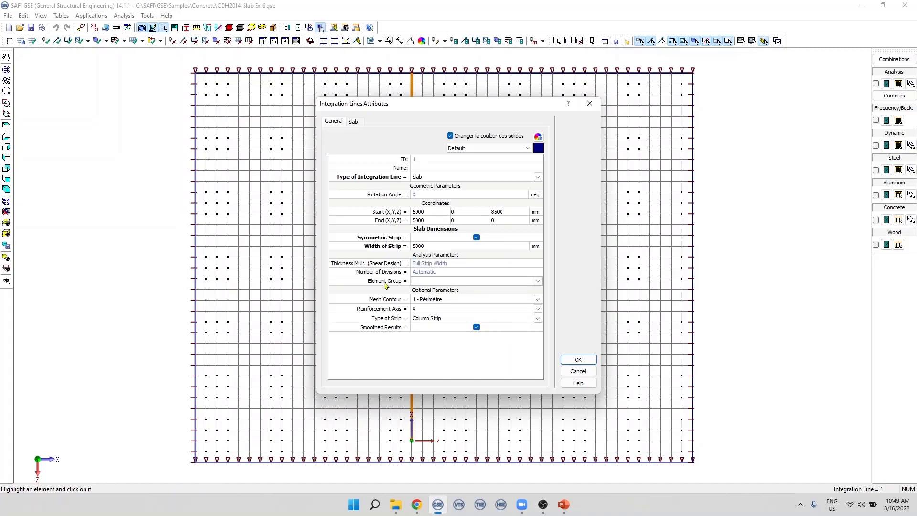
click(538, 282)
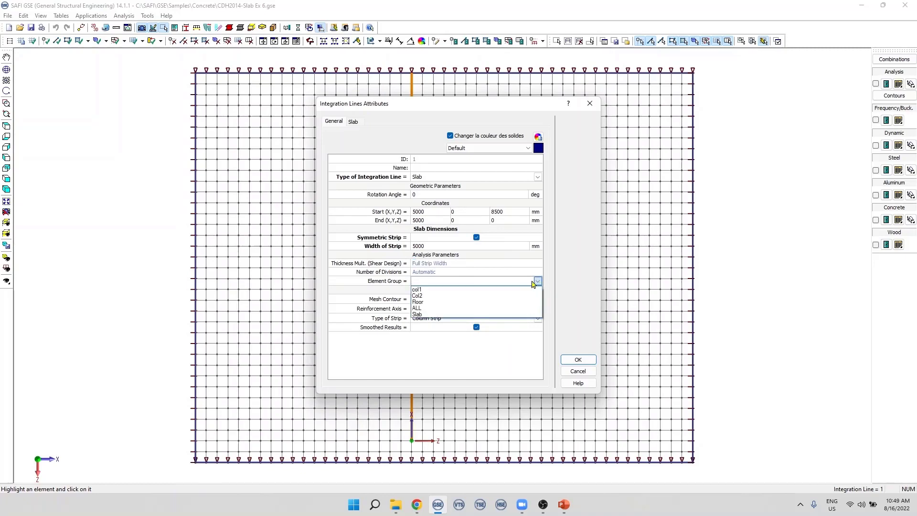
click(419, 315)
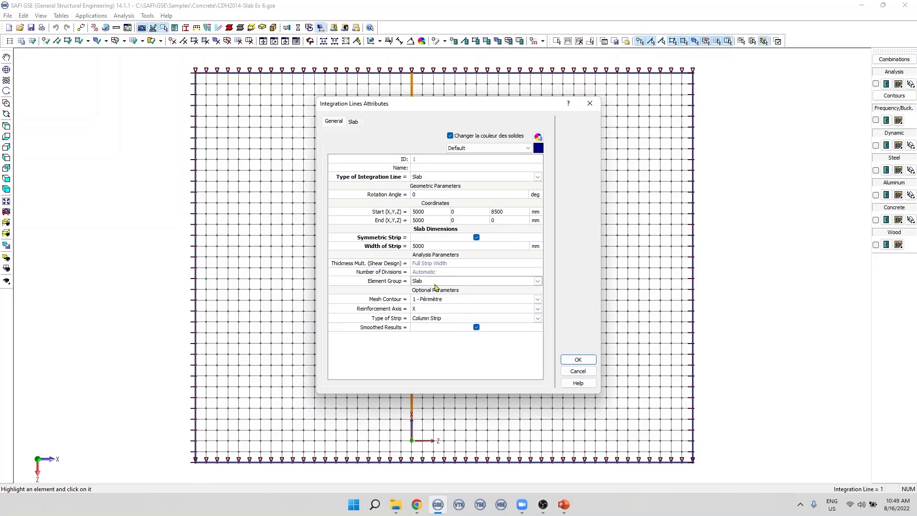
click(576, 360)
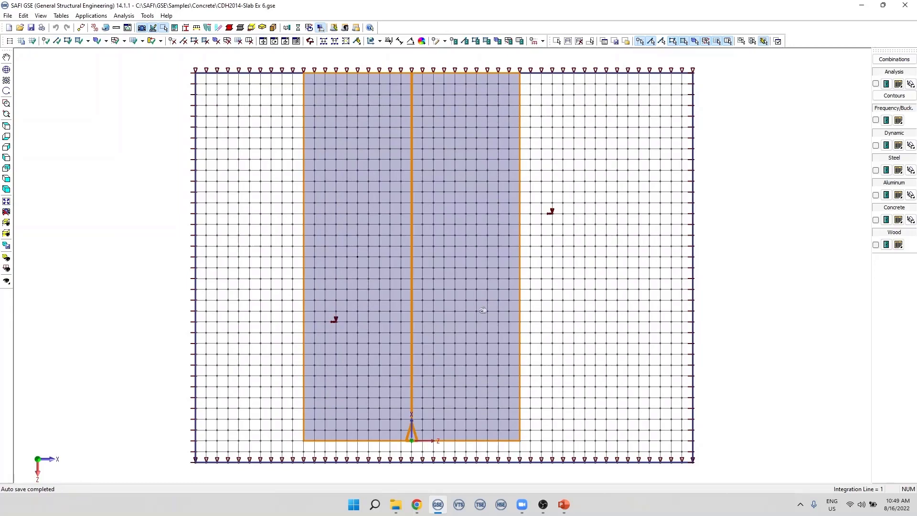
Reopen the integration line for editing and review its general and slab design attributes
scroll(427, 327, down, 2)
scroll(434, 270, up, 1)
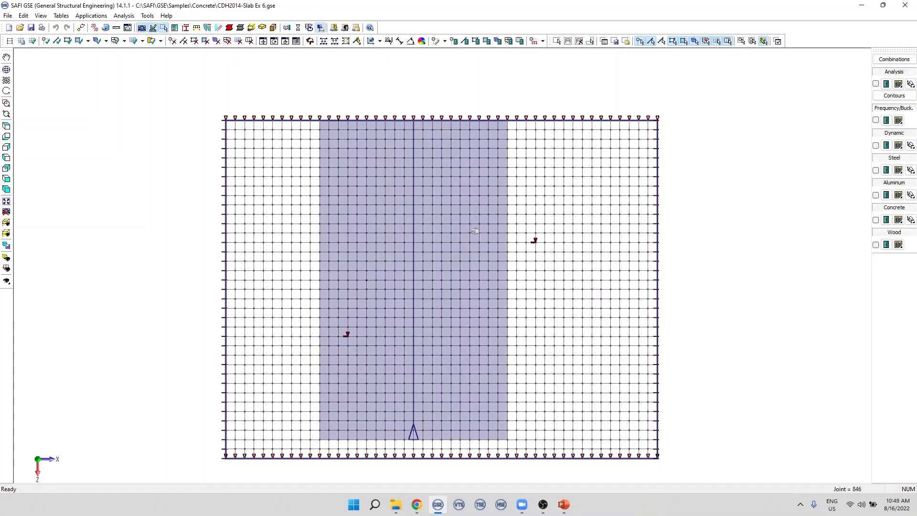
click(444, 41)
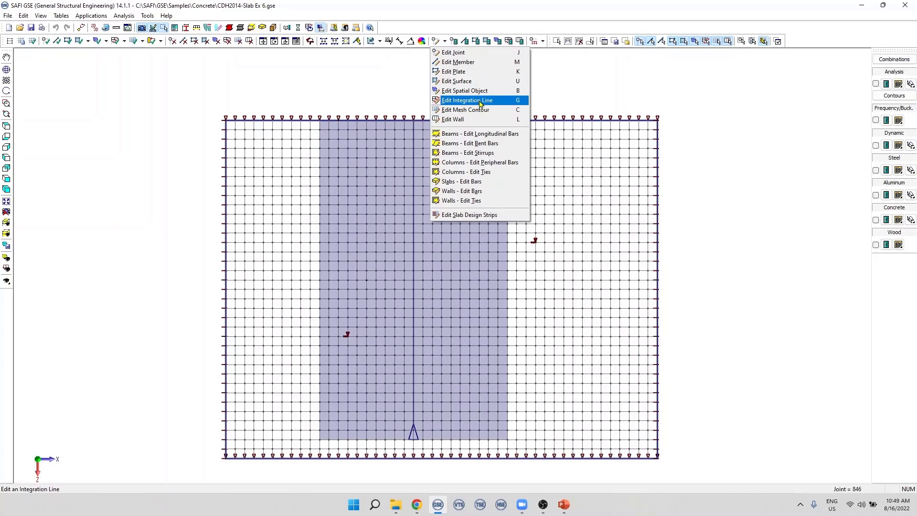
click(516, 103)
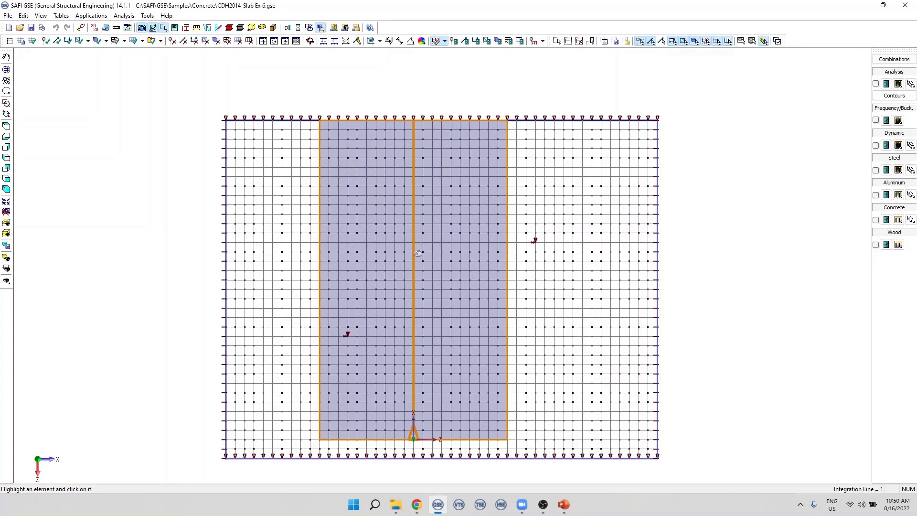
click(415, 278)
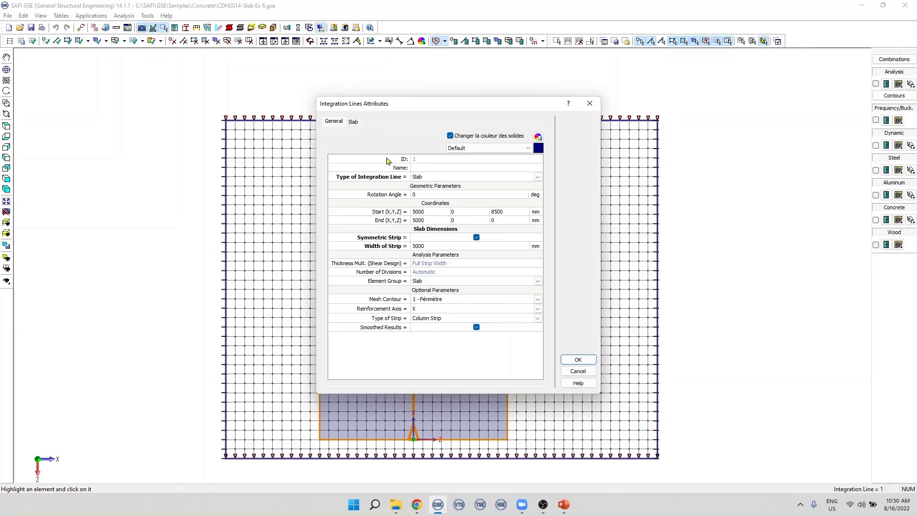
click(353, 123)
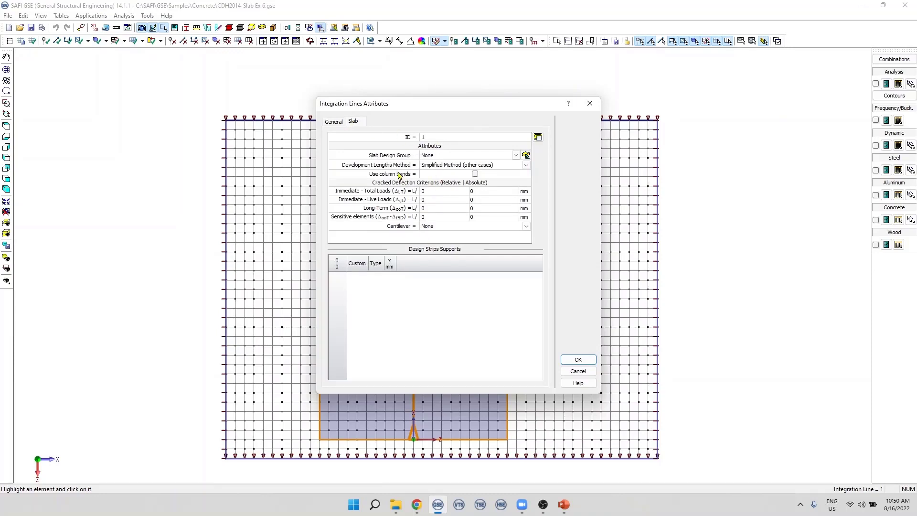
key(ctrl+Tab)
click(578, 360)
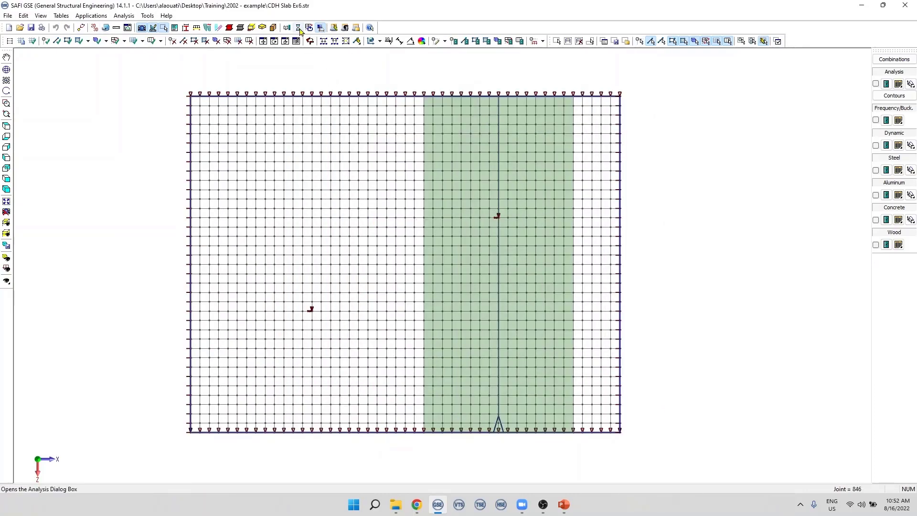
Run the Static Linear analysis with the Auto-Select solver, saving the model changes when asked
click(299, 30)
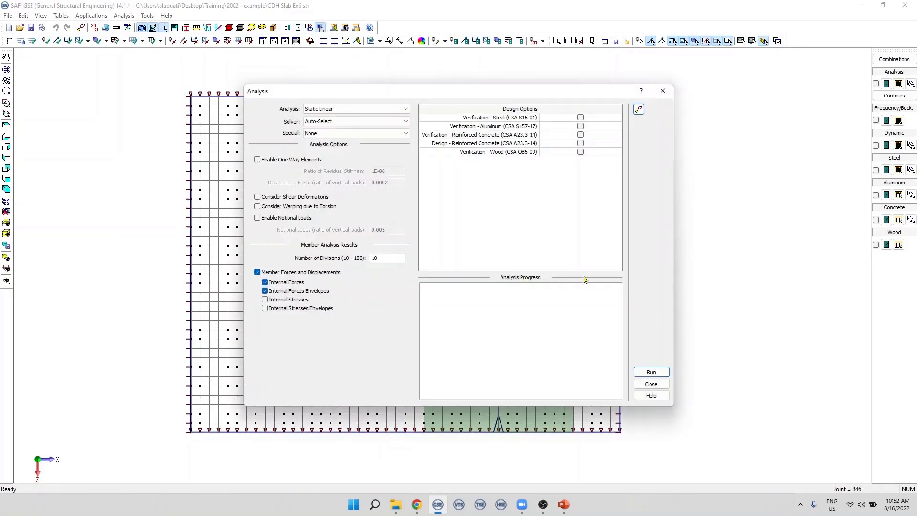
click(652, 373)
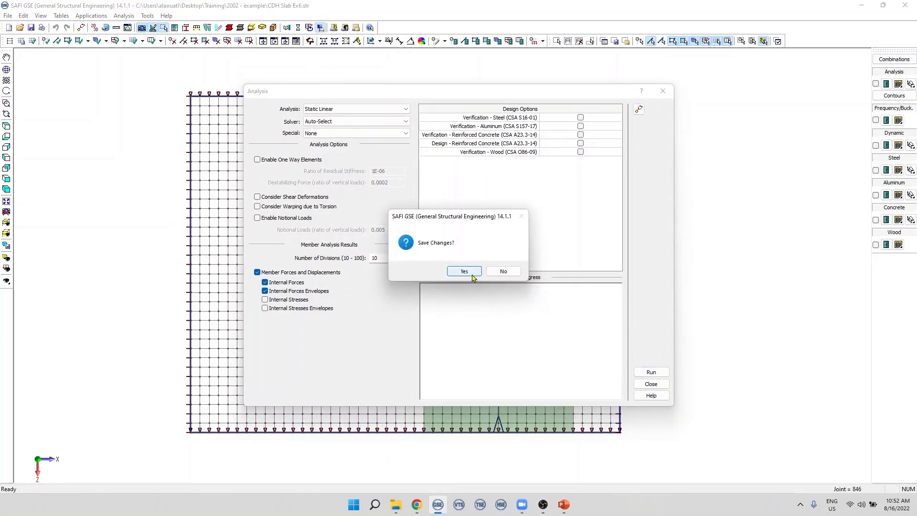
click(471, 271)
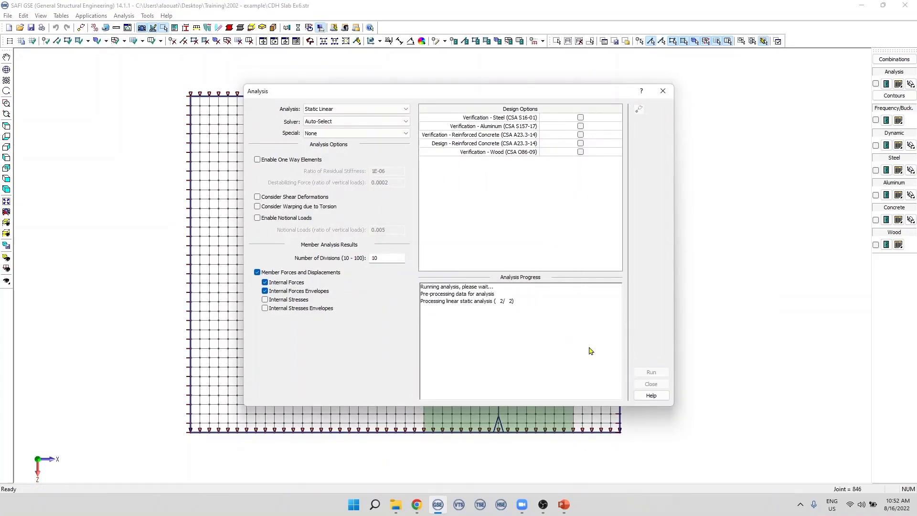
click(650, 383)
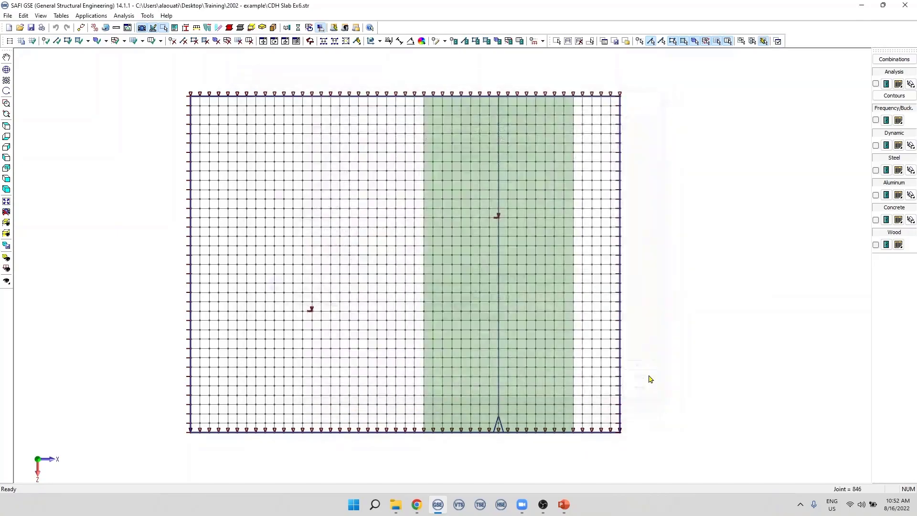
Show the Mz bending diagram along the design strip in a 3D view and open the static analysis display options
middle_drag(481, 231, 457, 140)
click(876, 84)
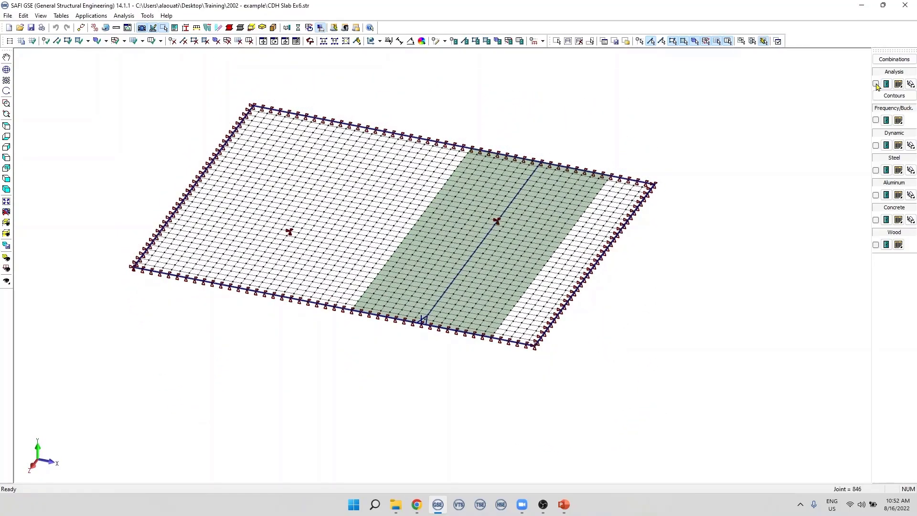
click(899, 84)
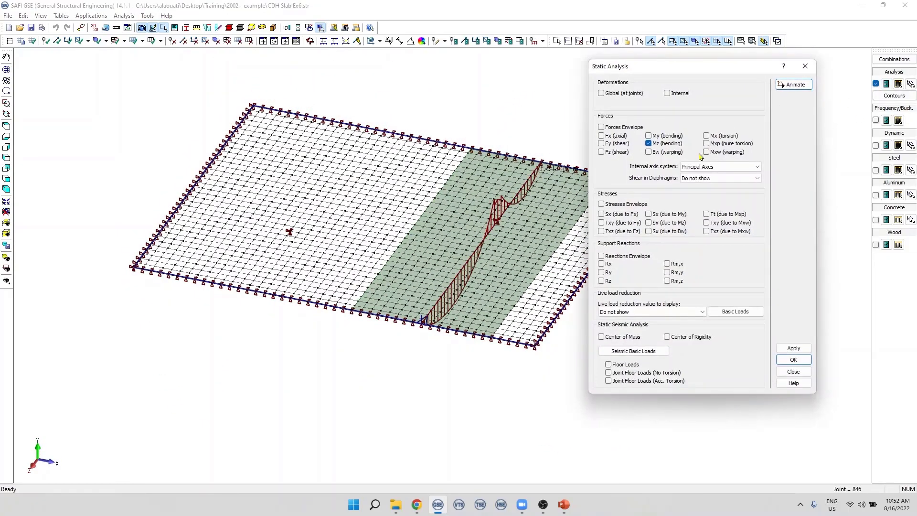
middle_drag(536, 198, 503, 186)
scroll(503, 187, up, 3)
Replace the Mz bending diagram with the Fx axial force diagram
click(649, 143)
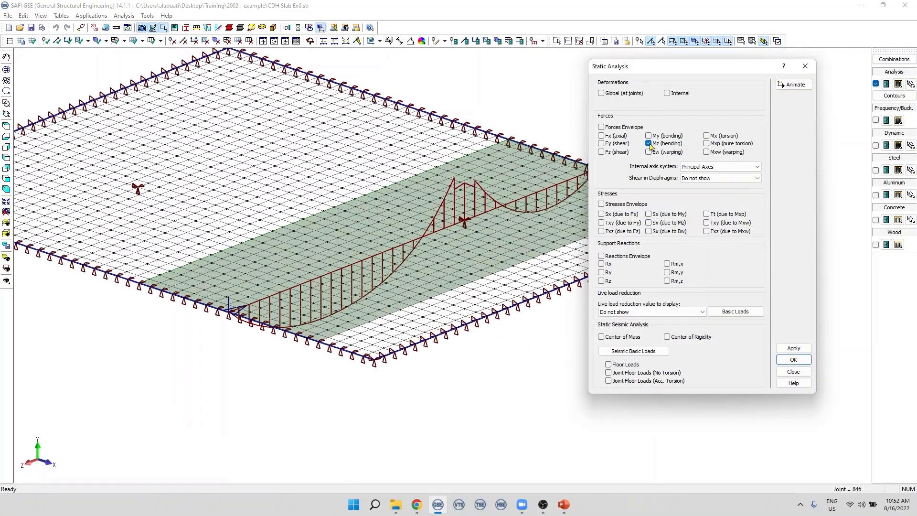
click(601, 136)
click(793, 348)
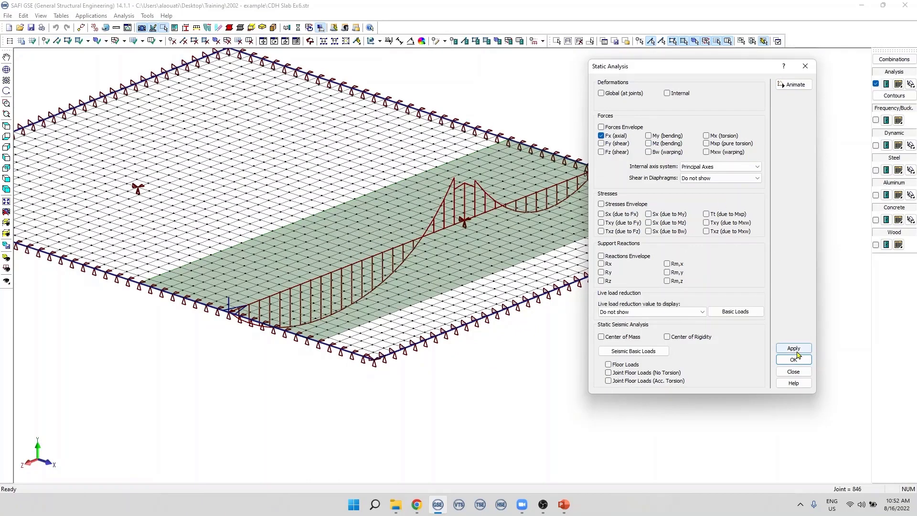
Display the Fy shear diagram in place of Fx, and restore the Mz bending diagram along the strip
click(602, 143)
click(601, 136)
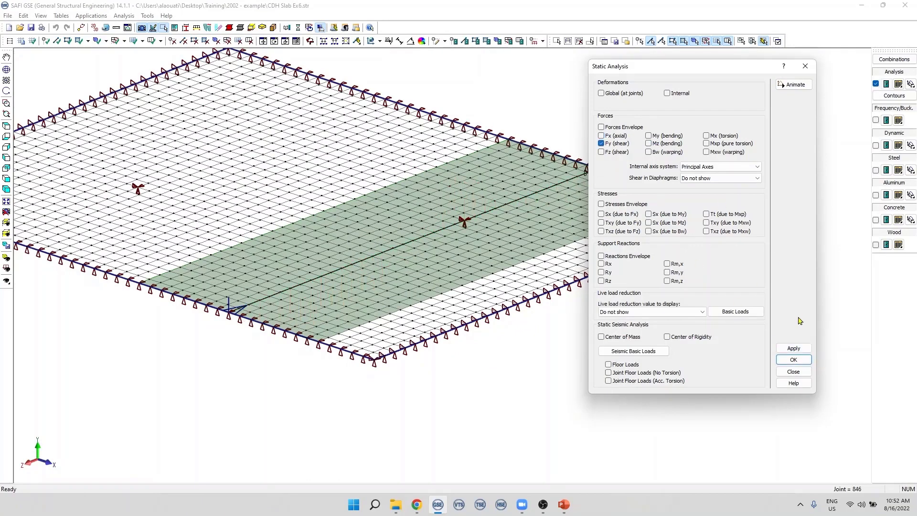
click(794, 348)
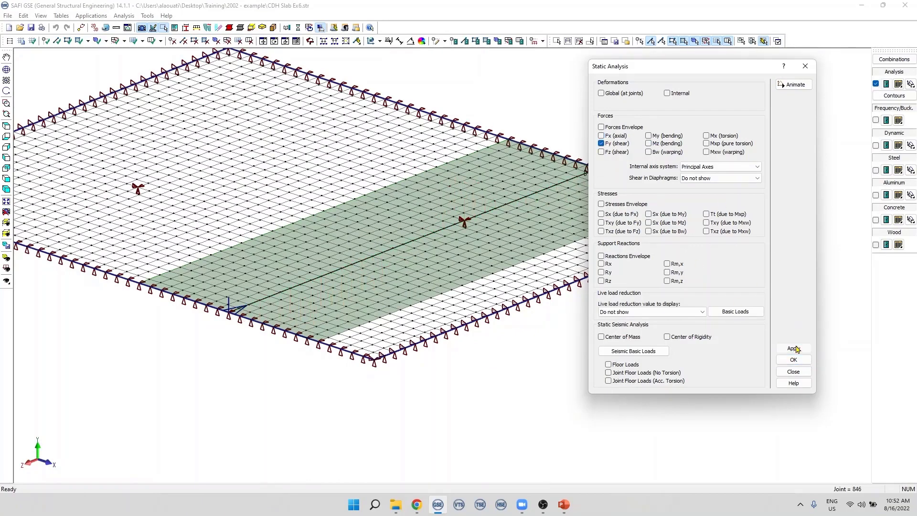
click(602, 144)
click(793, 372)
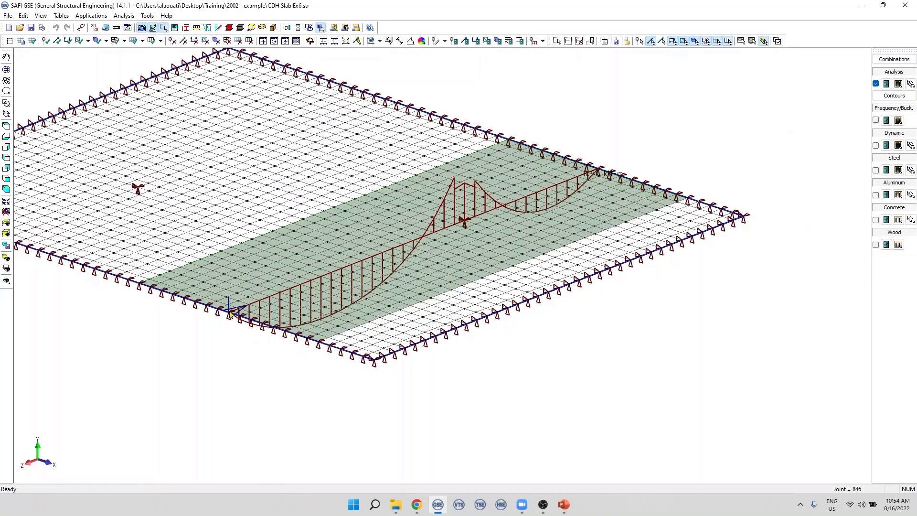
Shift the integration line by setting its start and end X coordinates to 6250 mm
scroll(229, 313, up, 3)
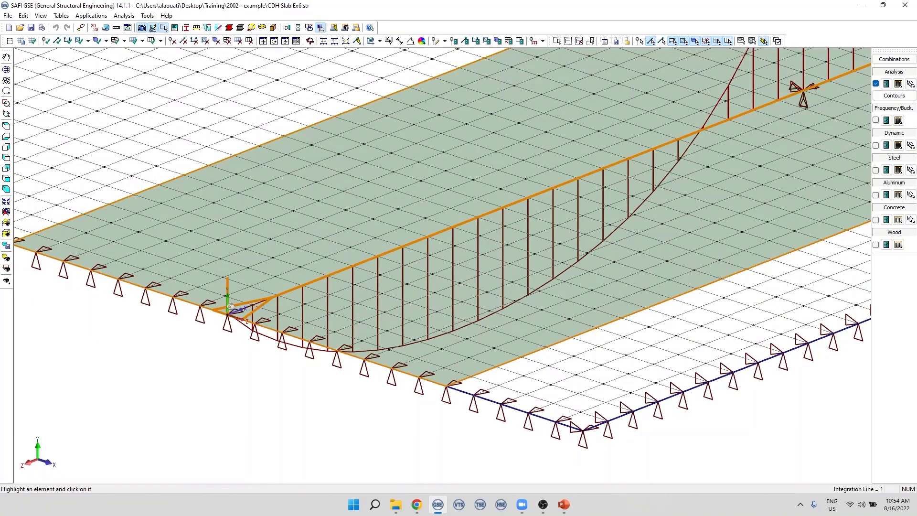
click(226, 305)
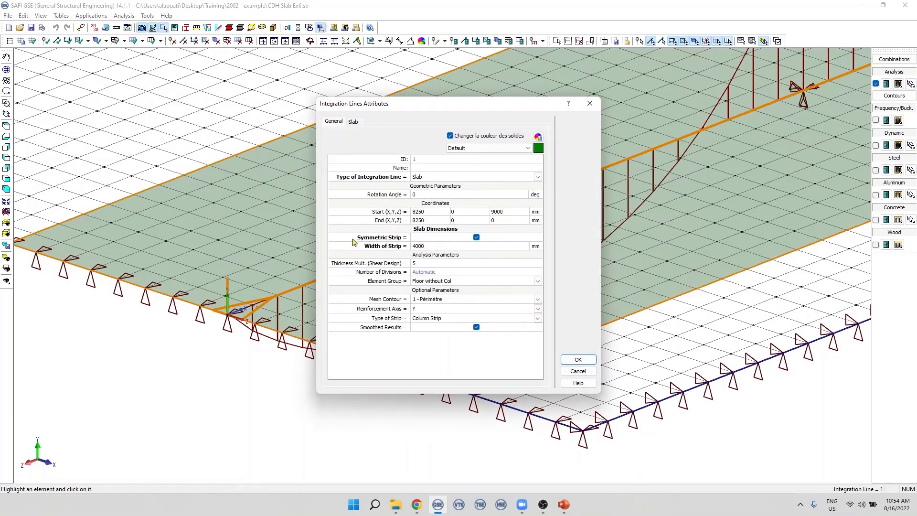
click(416, 213)
drag(415, 211, 412, 212)
text(6)
double_click(415, 220)
drag(415, 220, 413, 220)
text(6)
click(578, 359)
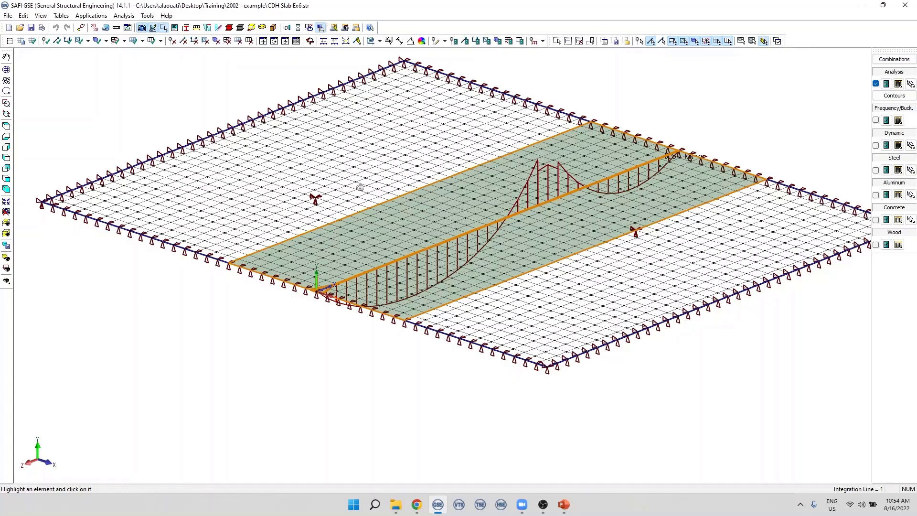
Recalculate the results for the moved integration line and inspect its diagram on the whole slab
click(309, 28)
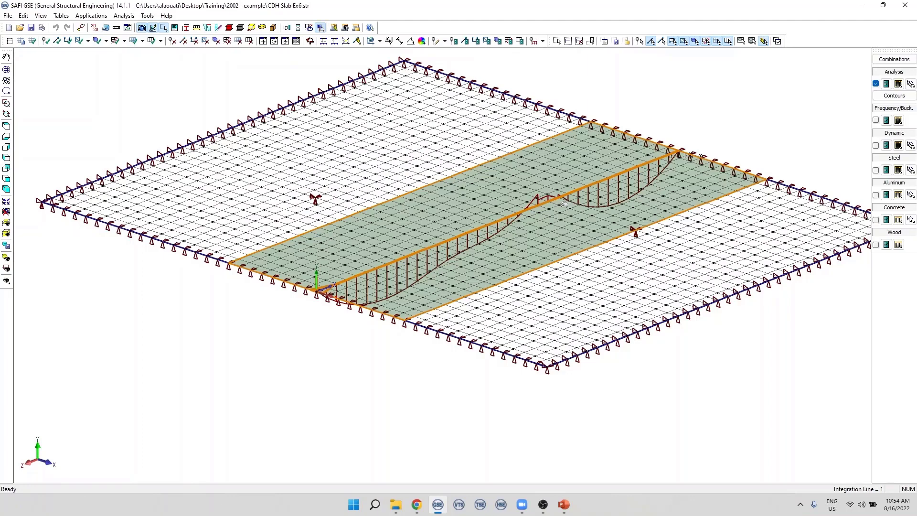
middle_drag(565, 204, 529, 255)
scroll(547, 135, up, 1)
scroll(546, 135, down, 2)
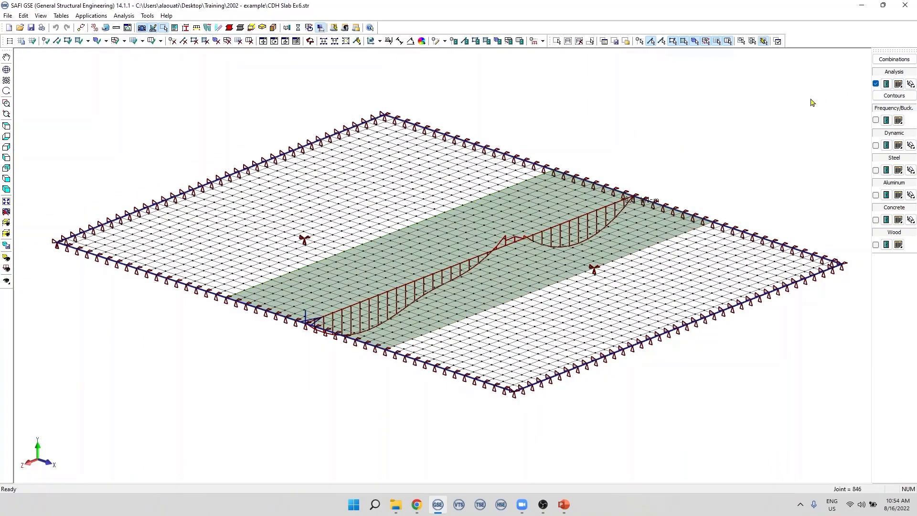
Open the Integration Line Forces (Slabs) results for the strip and view the mz,des Unif graph alone and with its table
click(911, 84)
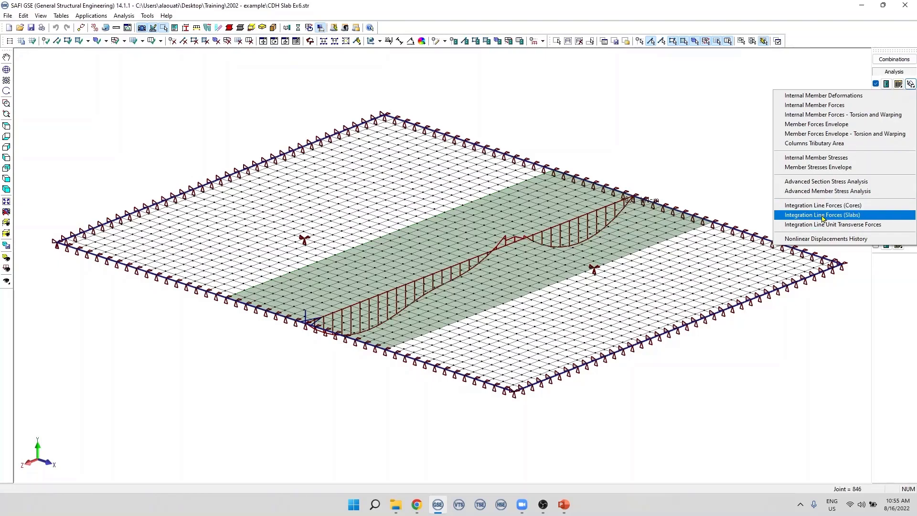
click(850, 219)
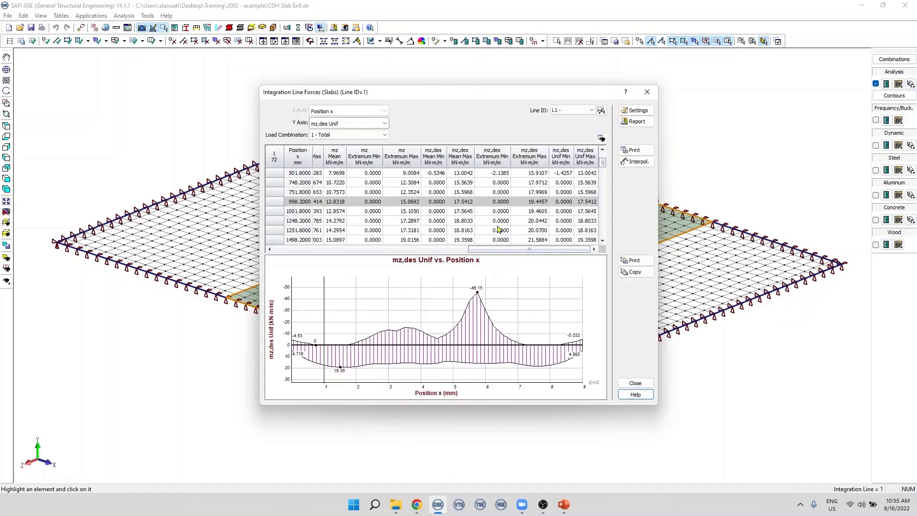
click(601, 138)
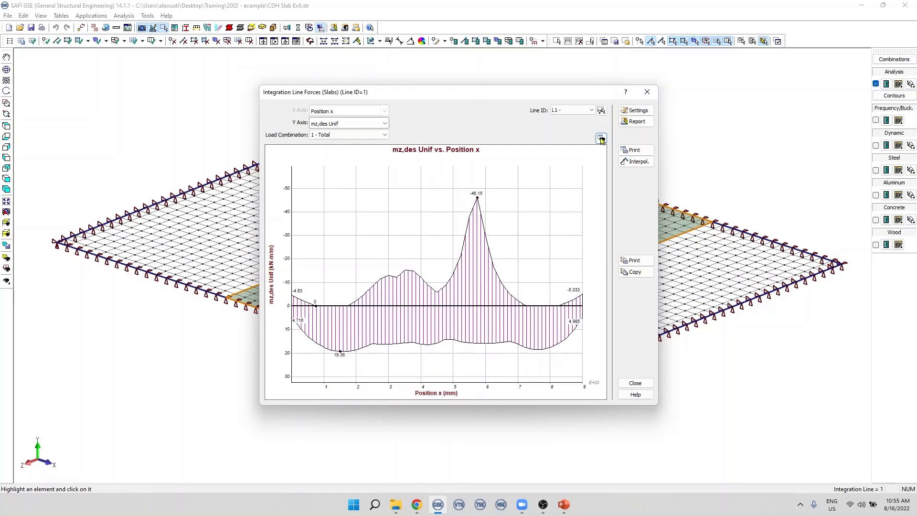
click(601, 138)
Trace the mz,des Unif graph to about 4250 mm along the strip, reading the matching table rows, and close the results
drag(368, 334, 387, 340)
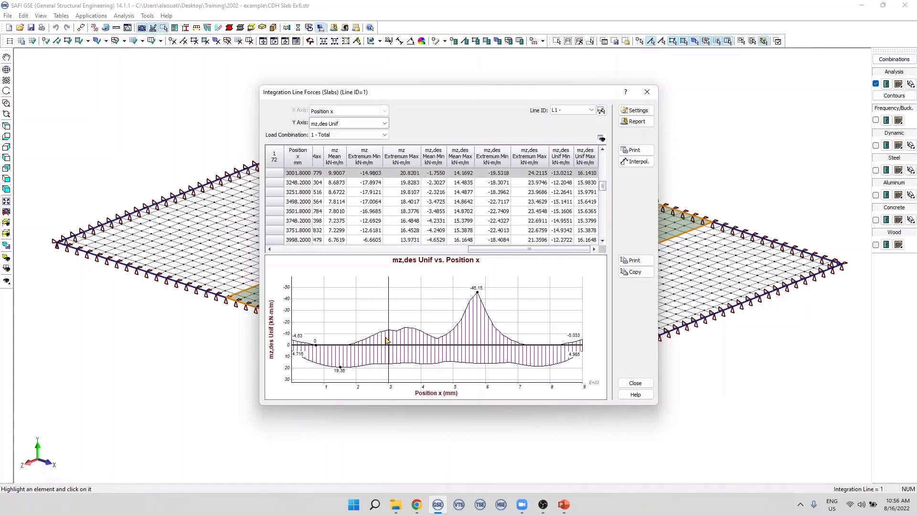
drag(387, 340, 426, 350)
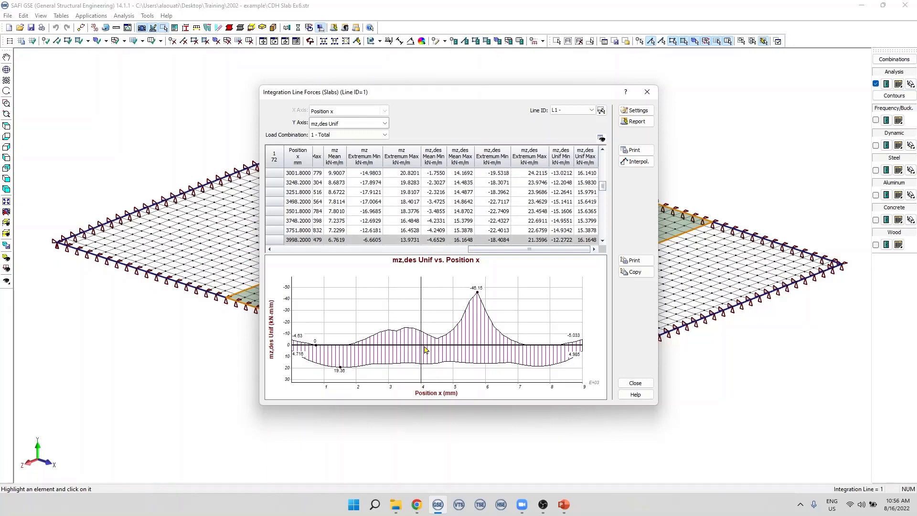
drag(427, 350, 428, 350)
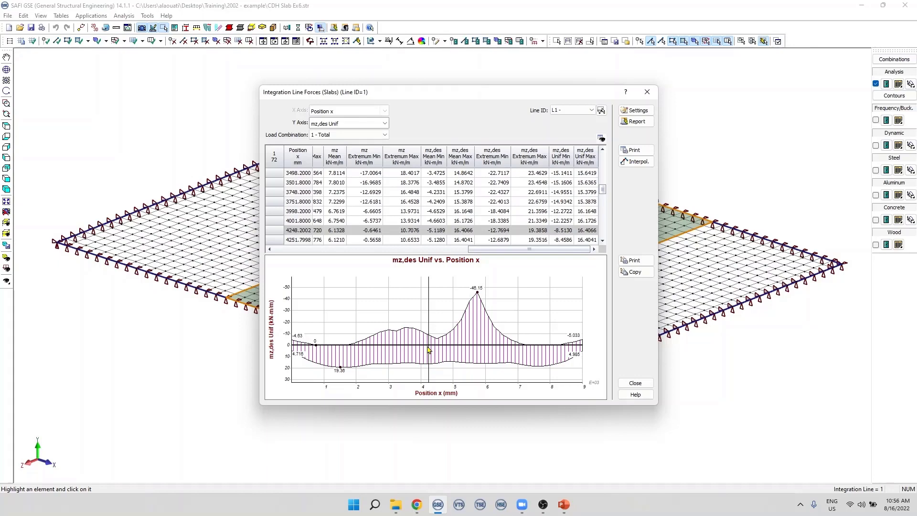
click(647, 91)
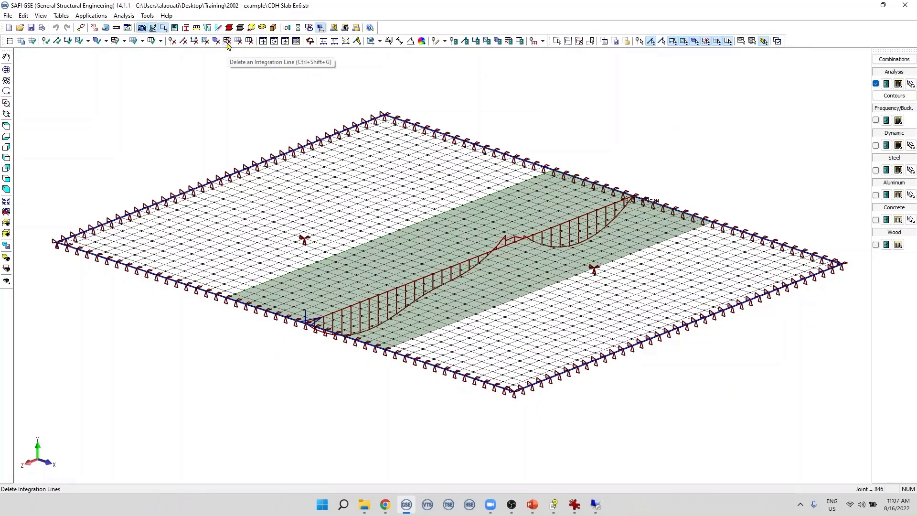
Delete the slab's integration line and check the Integration Lines table without making changes there
click(228, 43)
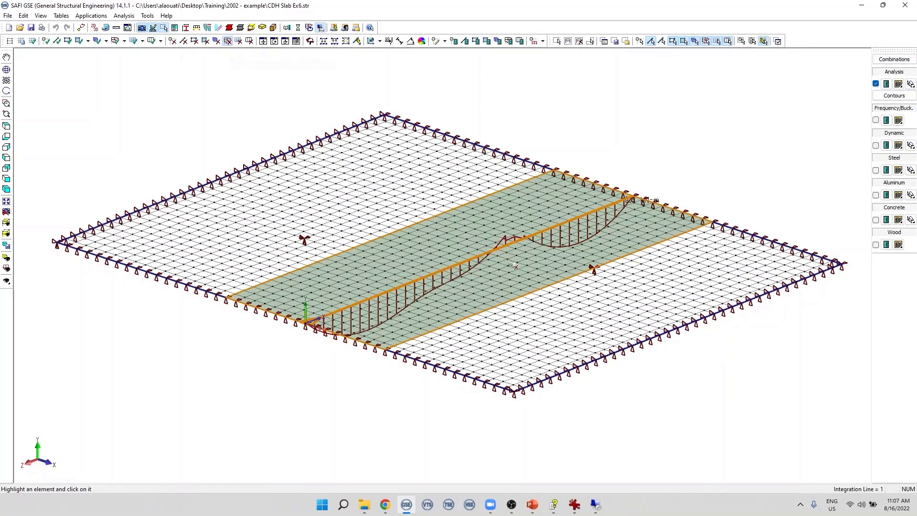
click(61, 16)
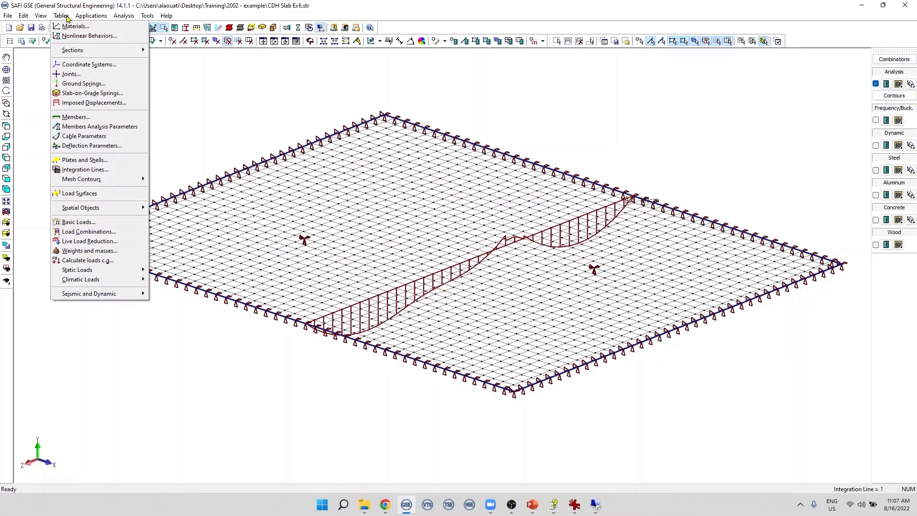
click(113, 170)
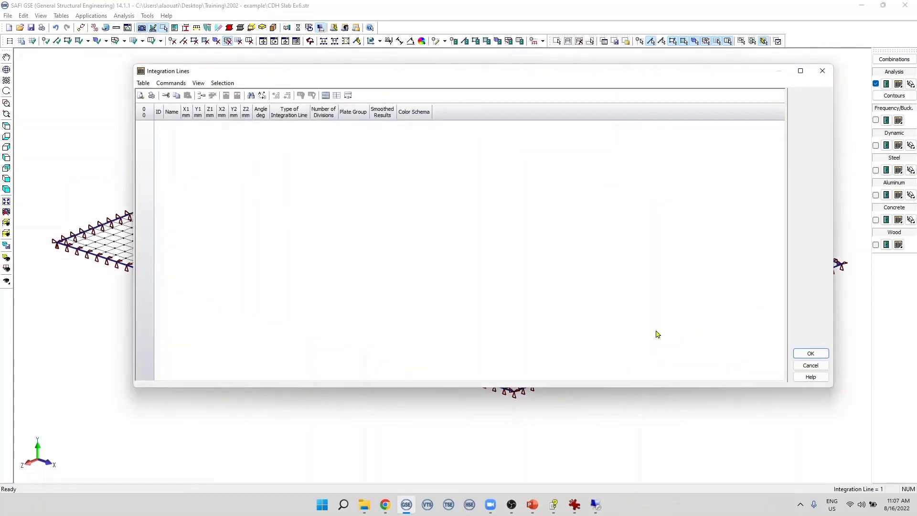
click(817, 367)
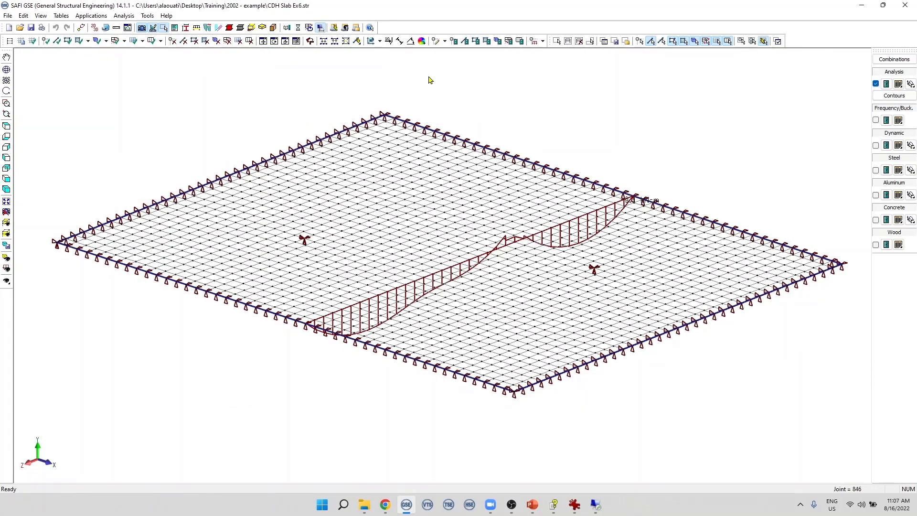